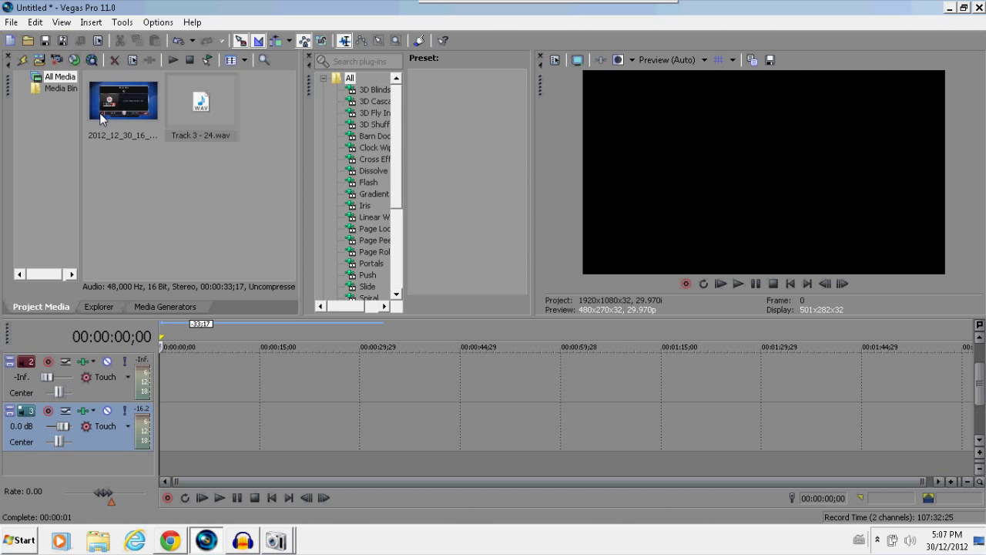
Step: Place the M2TS gameplay clip at the start of the timeline and add Track 3 - 24.wav on a separate audio track below
drag(100, 113, 158, 376)
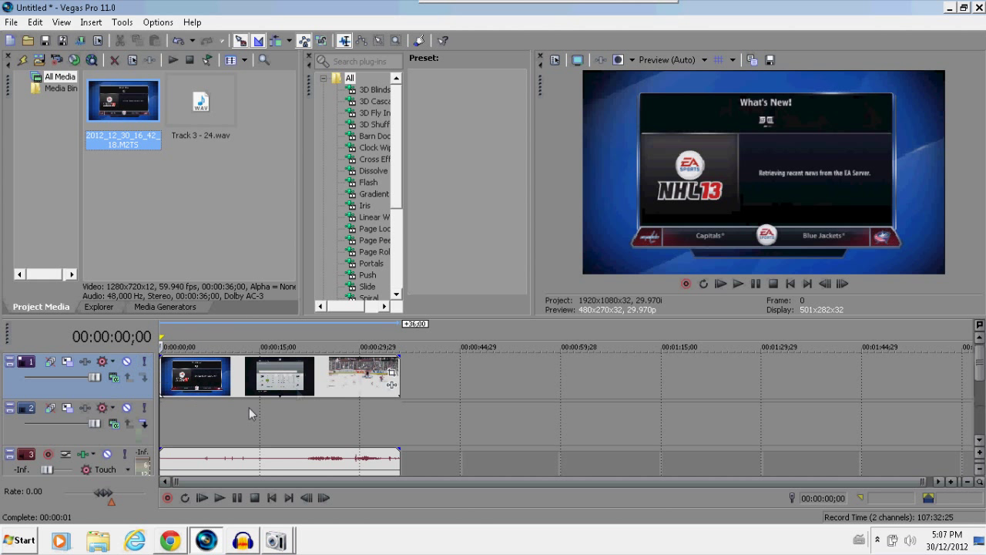
click(216, 472)
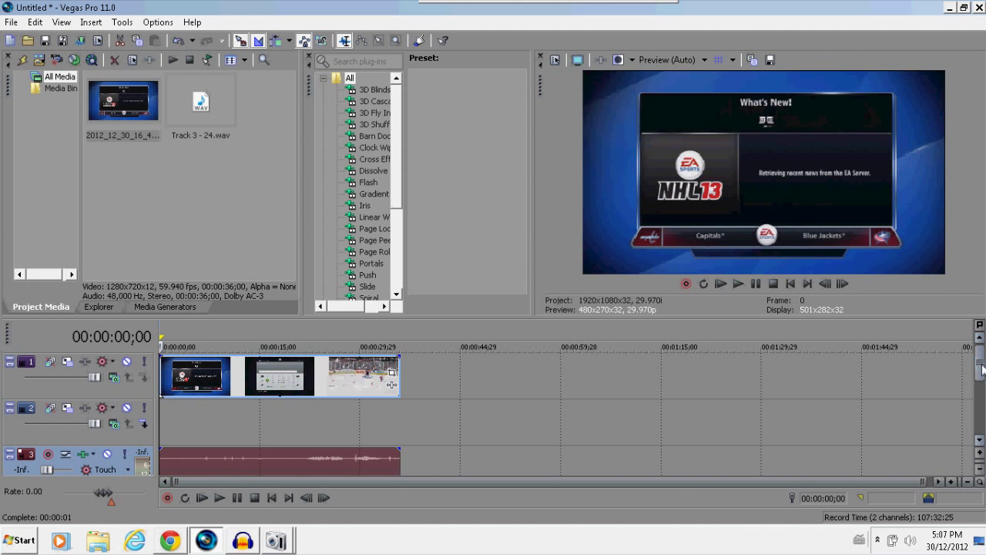
drag(981, 370, 981, 398)
drag(191, 103, 241, 406)
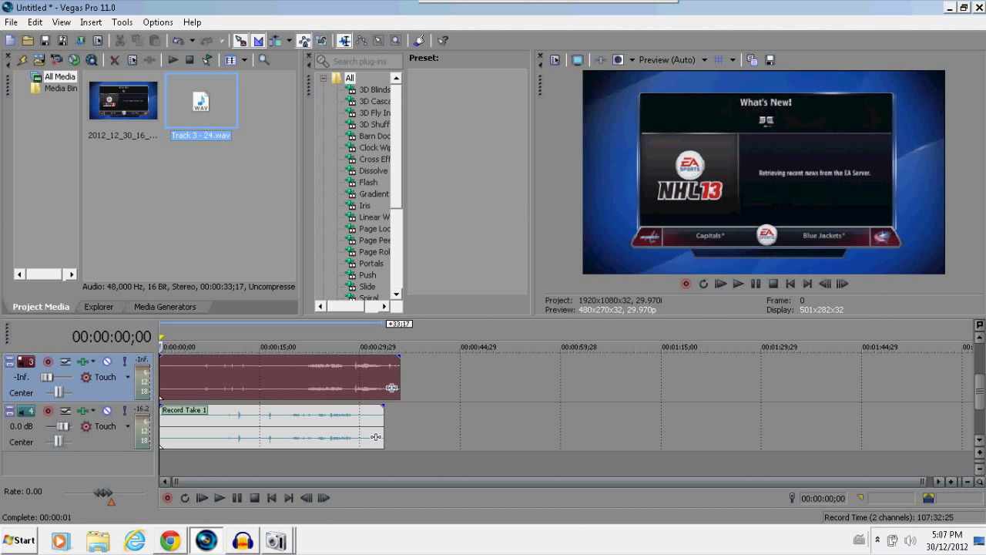
Step: Fit all tracks in view and play the gameplay footage from 00:00:23;07 to about 00:00:29;23
click(980, 471)
click(981, 472)
click(980, 472)
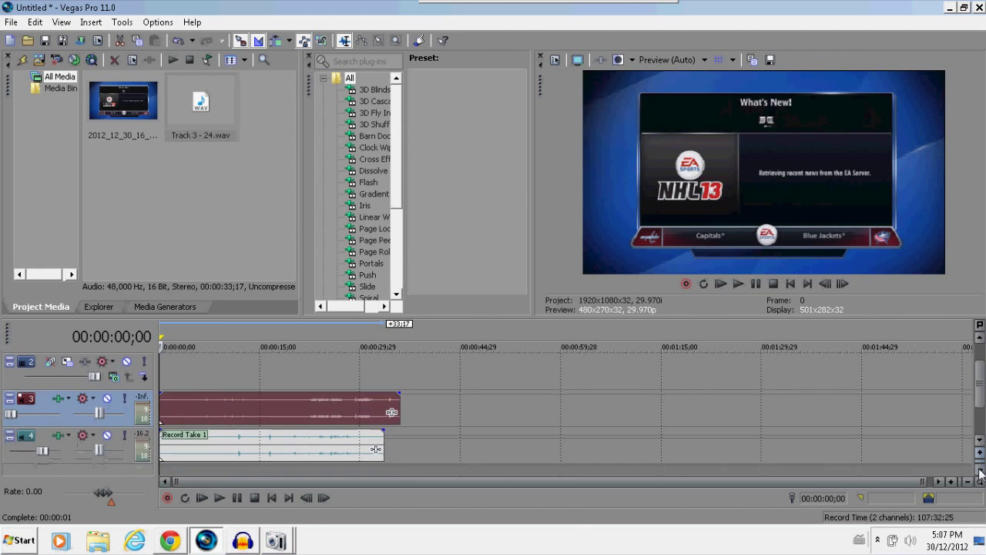
click(980, 471)
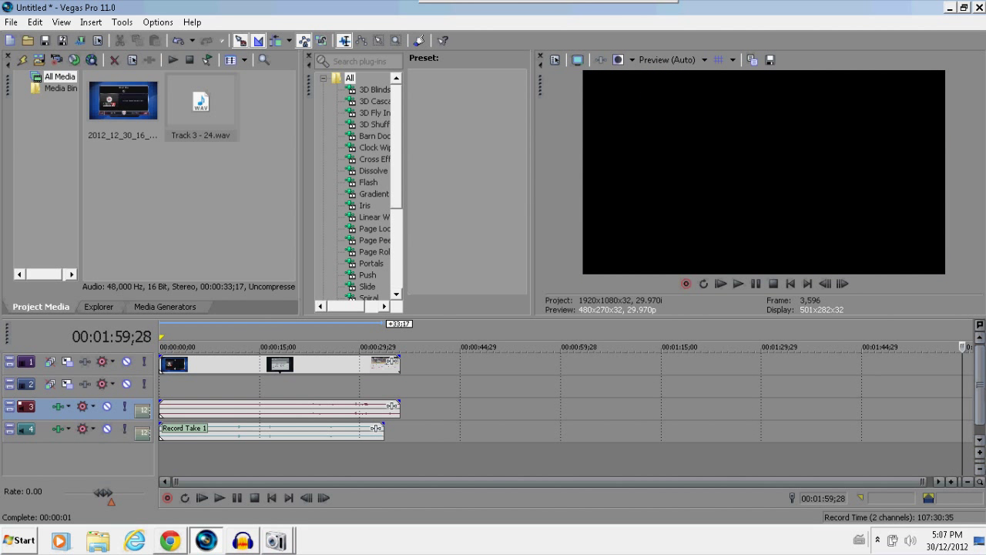
click(980, 458)
click(980, 457)
click(980, 458)
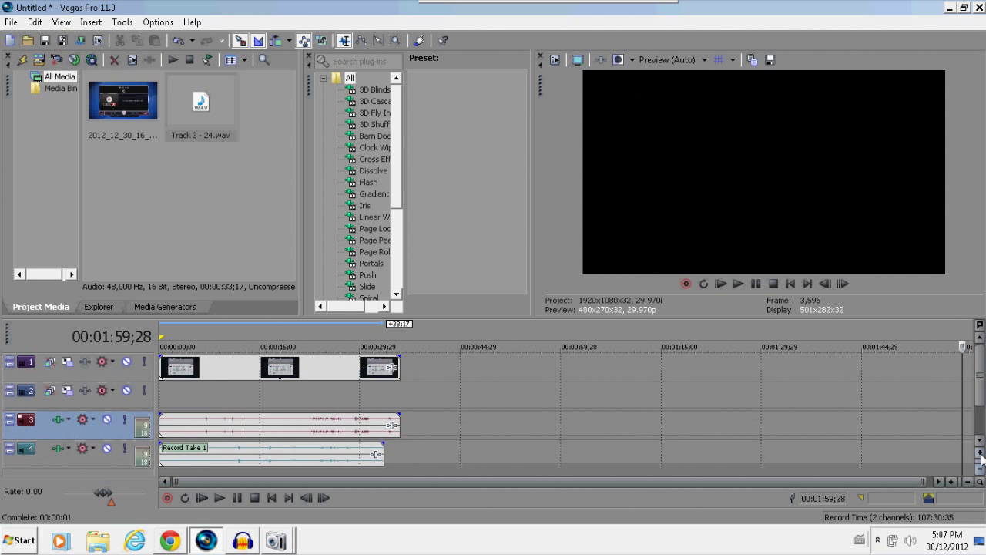
click(980, 458)
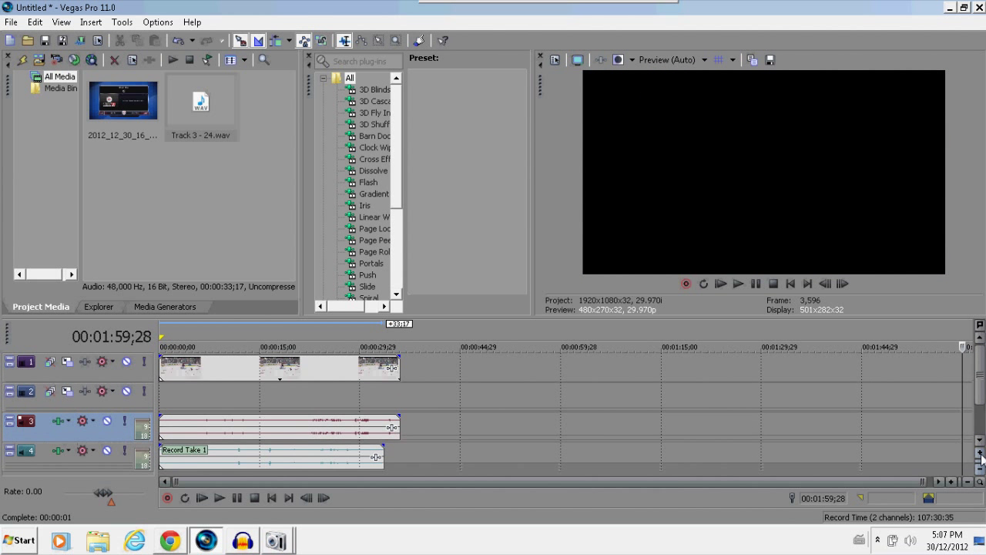
click(296, 368)
click(295, 371)
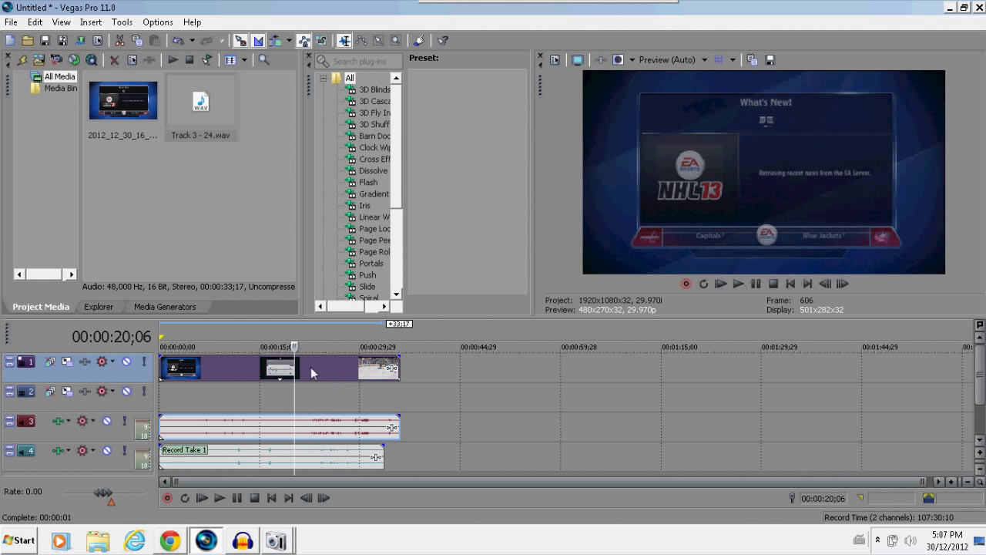
click(319, 370)
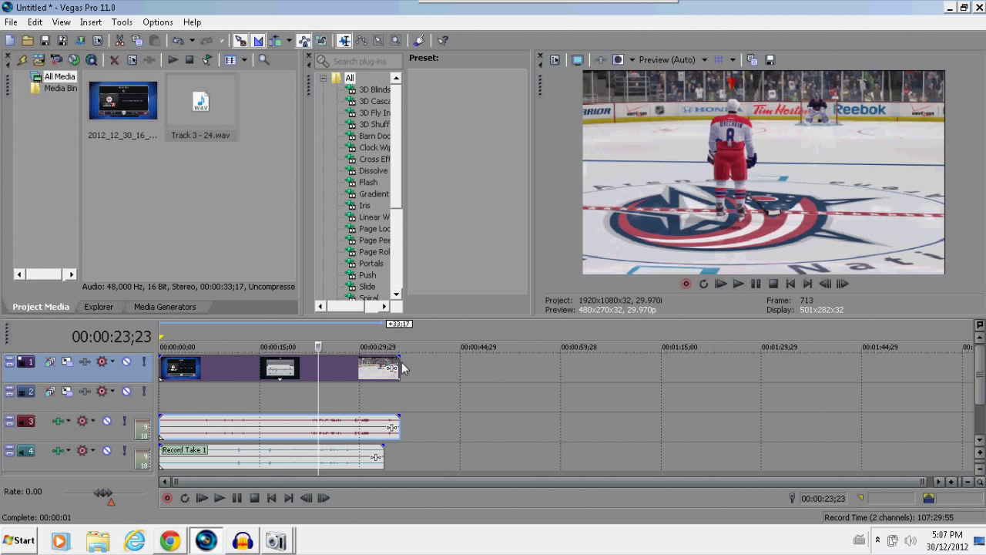
click(315, 370)
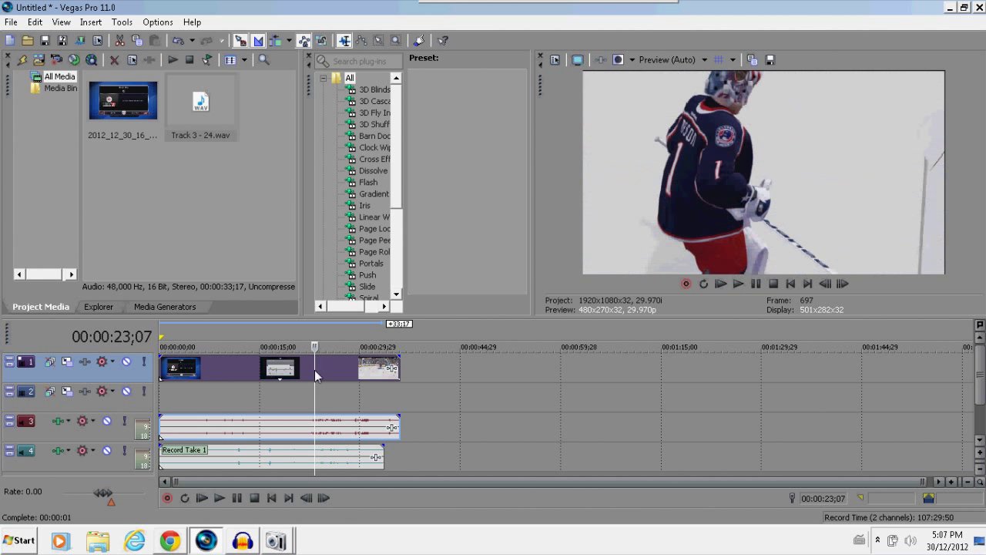
click(739, 284)
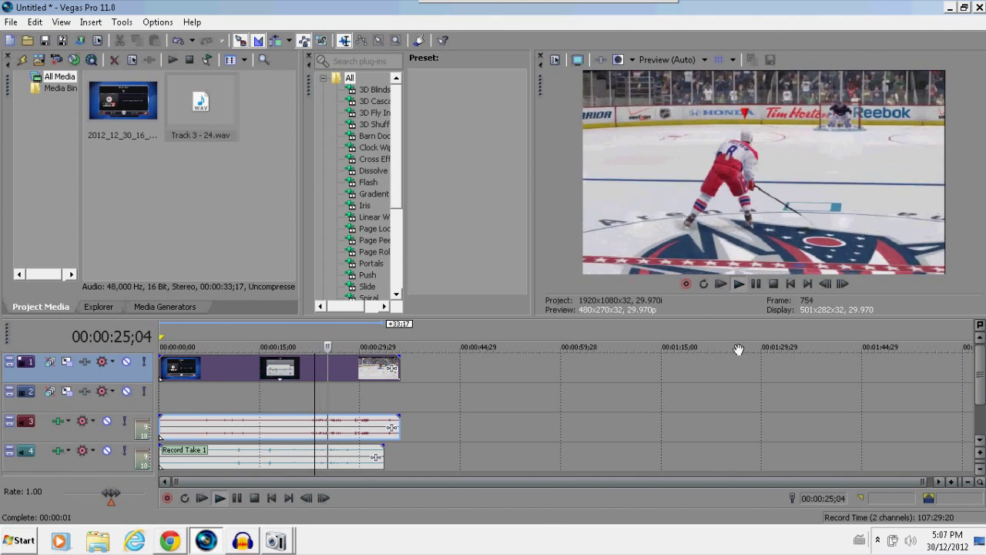
click(757, 288)
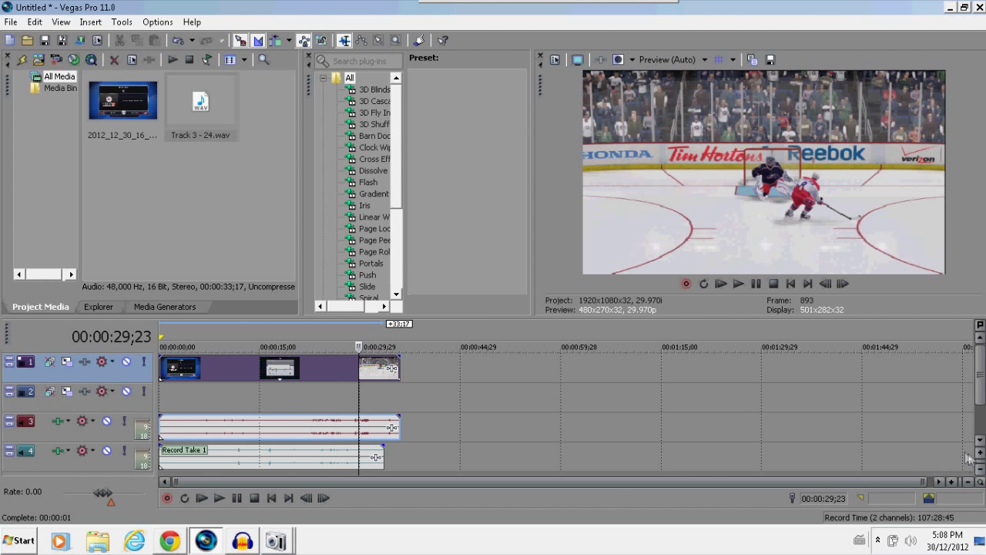
Step: Raise the volume of the Record Take 1 audio track
drag(983, 458, 983, 416)
drag(980, 375, 980, 406)
drag(42, 412, 61, 412)
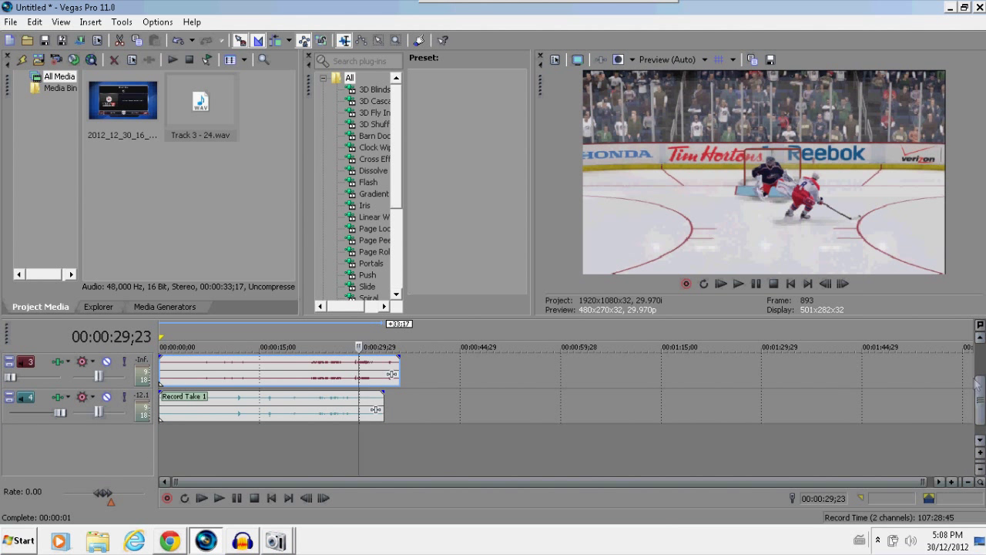
drag(981, 395, 982, 378)
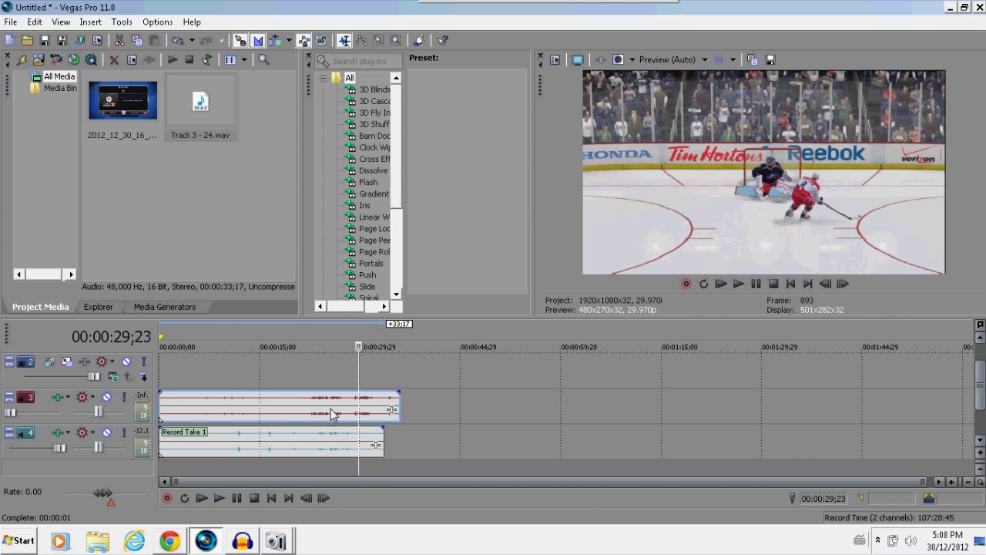
scroll(267, 470, up, 1)
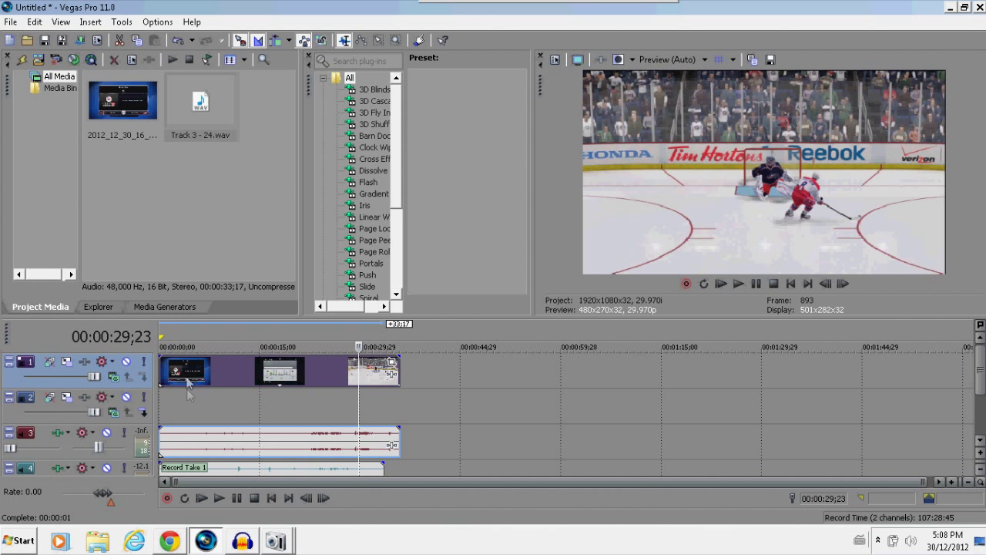
mouse_move(160, 372)
mouse_down()
mouse_move(188, 374)
mouse_move(159, 374)
mouse_up()
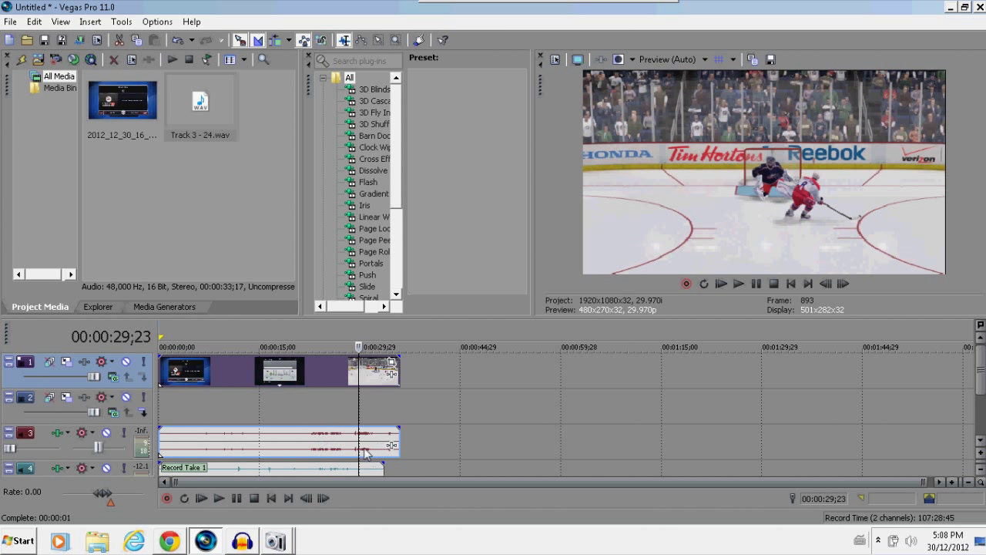
Step: Scrub the gameplay clip to the gamertag entry screen and play it until the letter A is entered
click(239, 375)
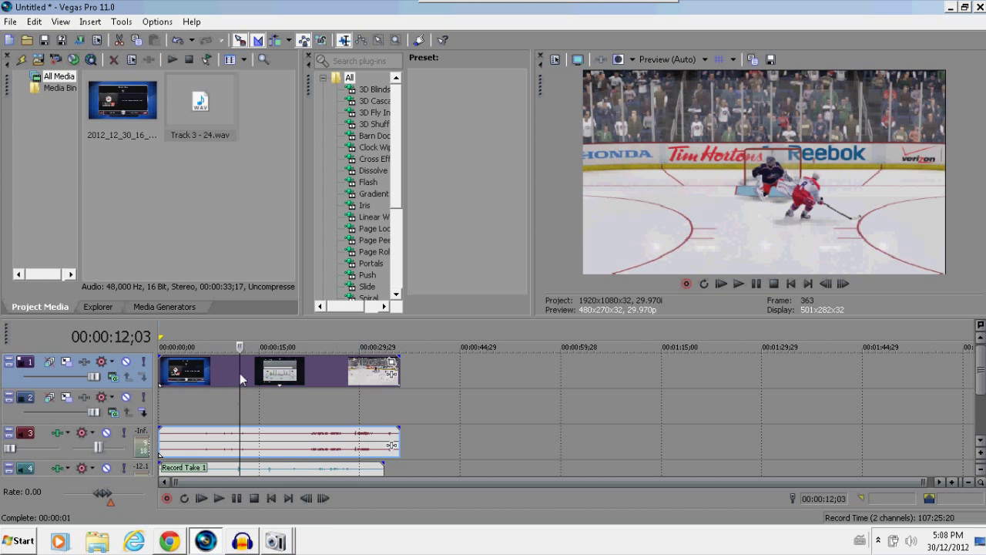
click(245, 370)
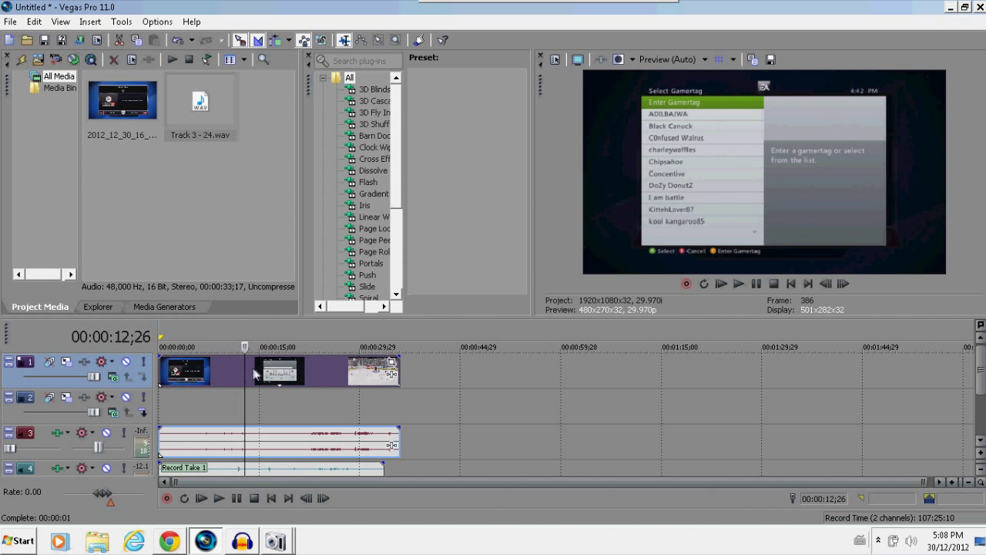
click(255, 370)
click(260, 371)
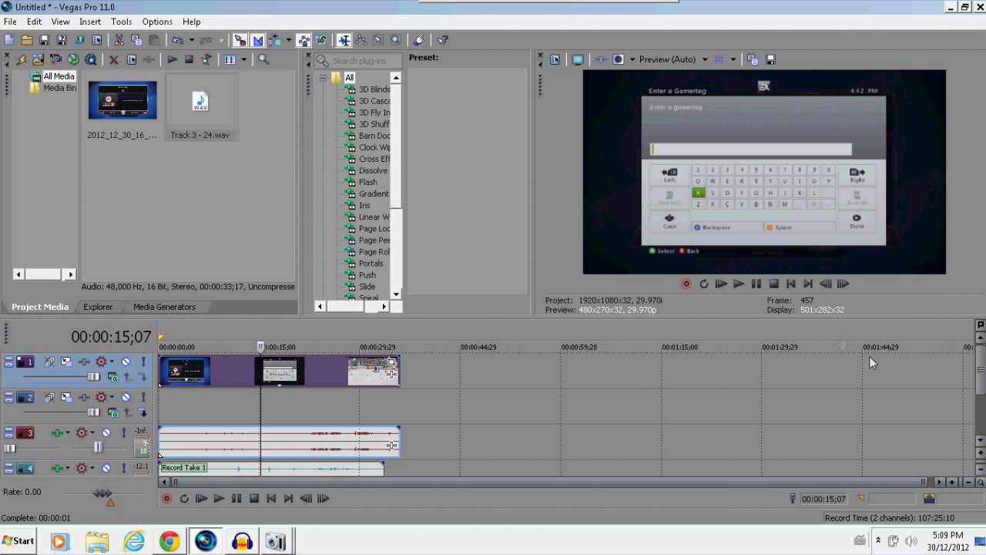
click(737, 282)
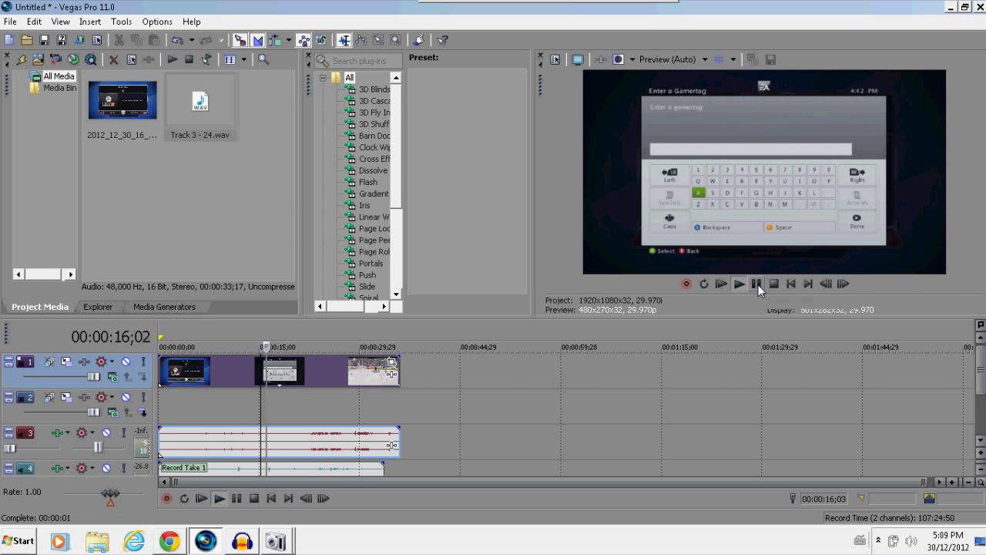
click(758, 284)
Step: Step frame by frame to 00:00:16;15, where the letter A appears in the gamertag field
click(831, 283)
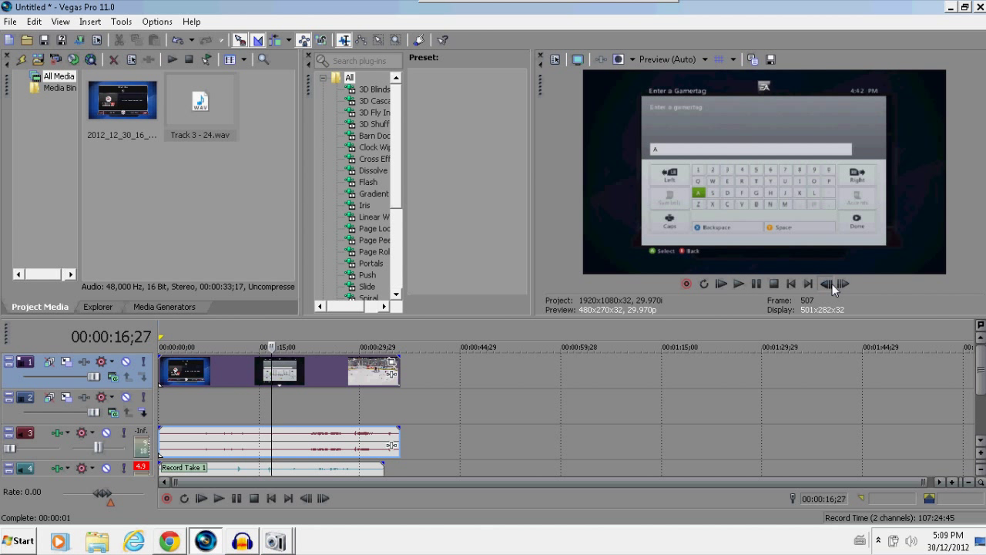
click(832, 284)
click(833, 283)
click(832, 284)
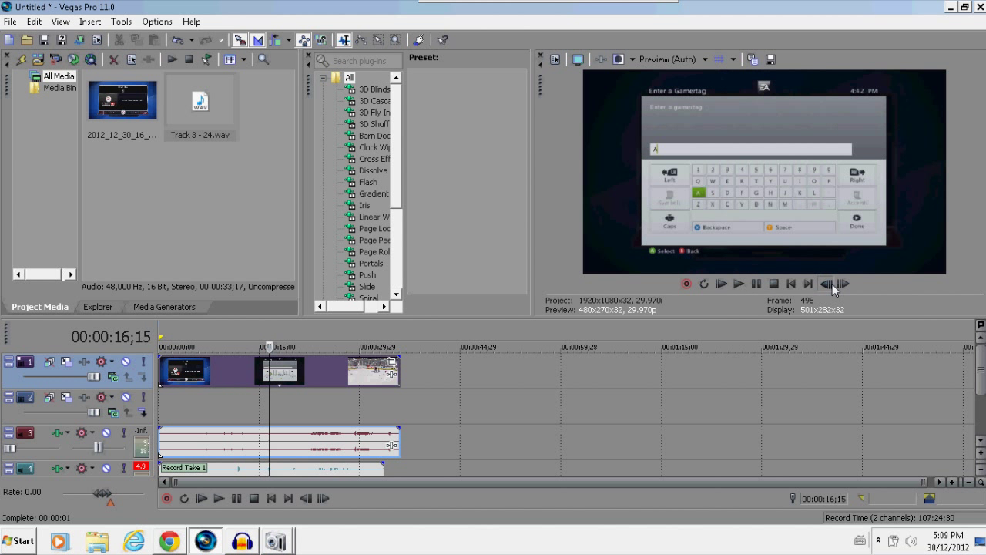
click(832, 284)
click(843, 285)
click(843, 284)
click(843, 285)
click(826, 284)
click(843, 284)
click(826, 285)
click(844, 284)
Step: Examine the Record Take 1 waveform around the letter A frame and play it briefly from 00:00:16;15
click(953, 483)
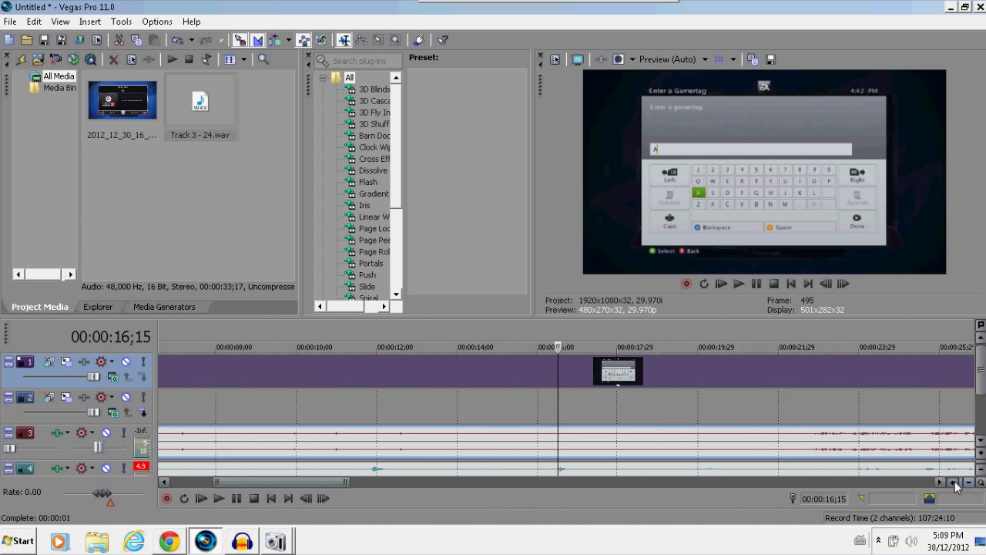
drag(983, 373, 982, 383)
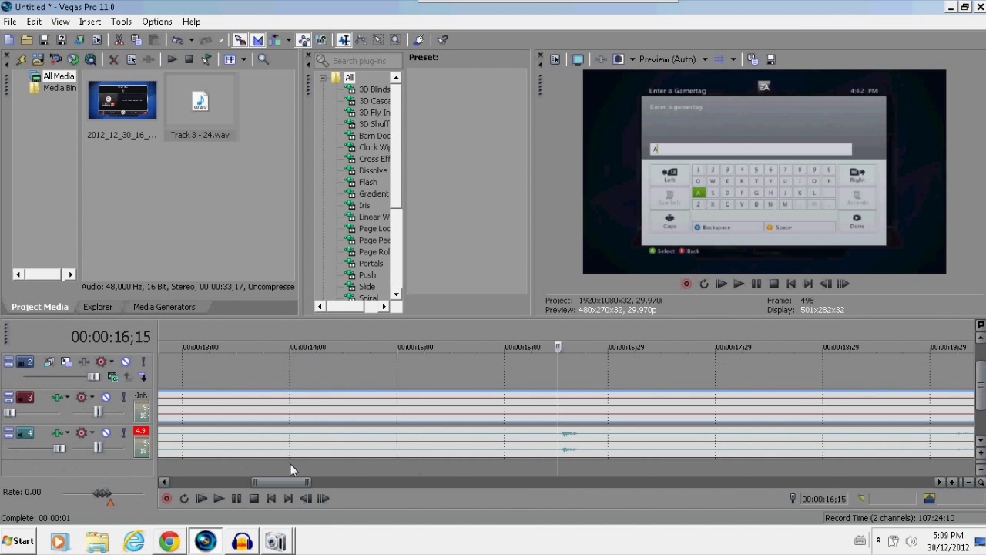
drag(286, 482, 265, 487)
click(742, 287)
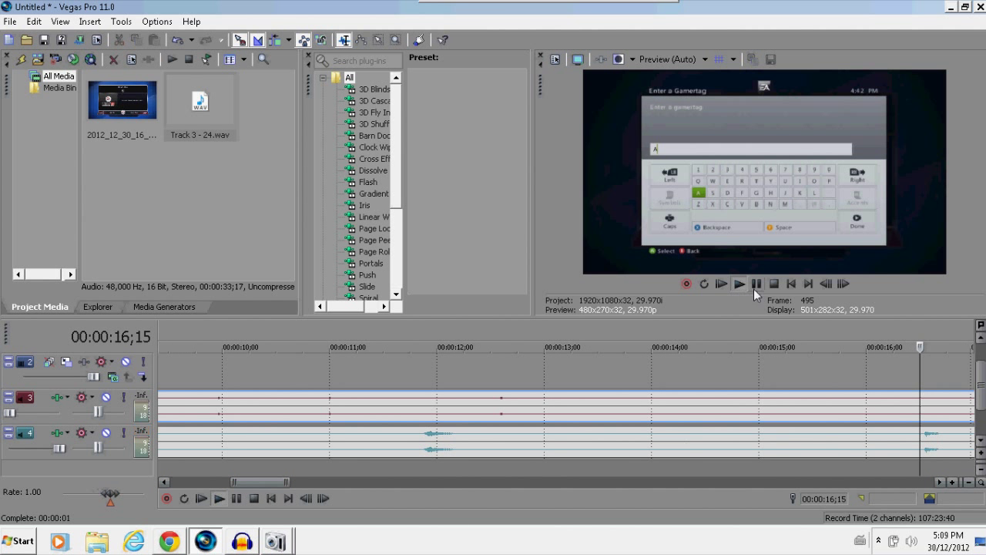
click(758, 286)
drag(332, 482, 246, 486)
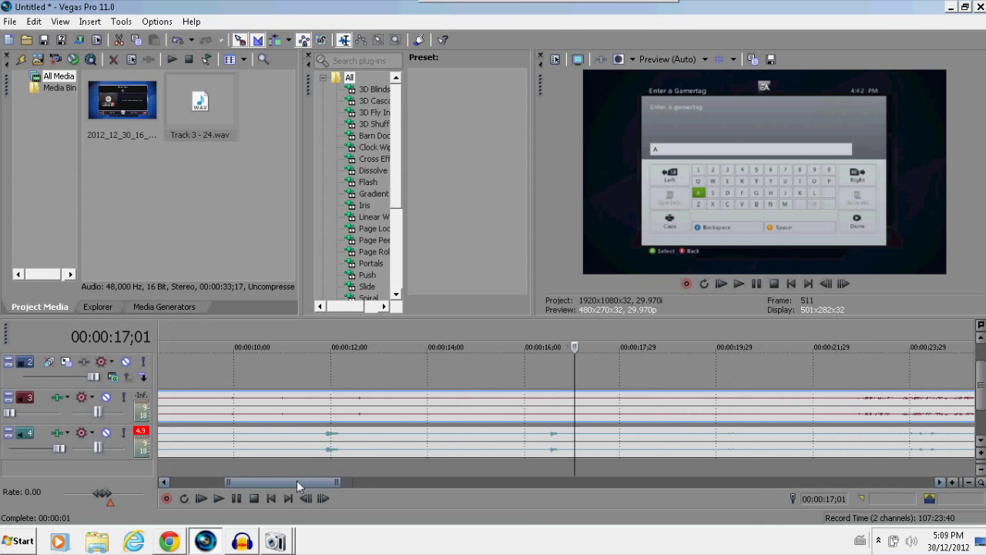
Step: Play the Record Take 1 audio from 00:00:11;21 to check the first sound burst
click(729, 443)
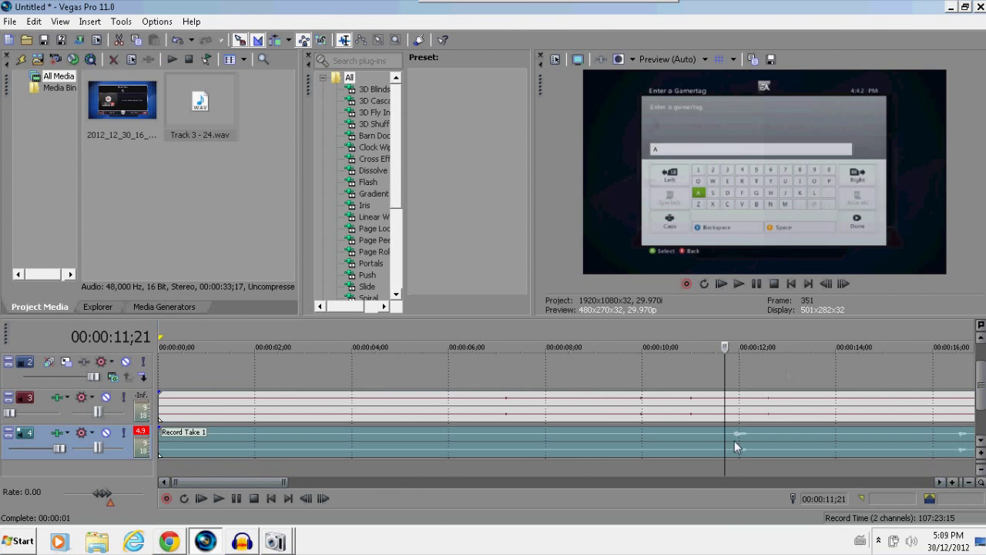
click(740, 283)
click(756, 284)
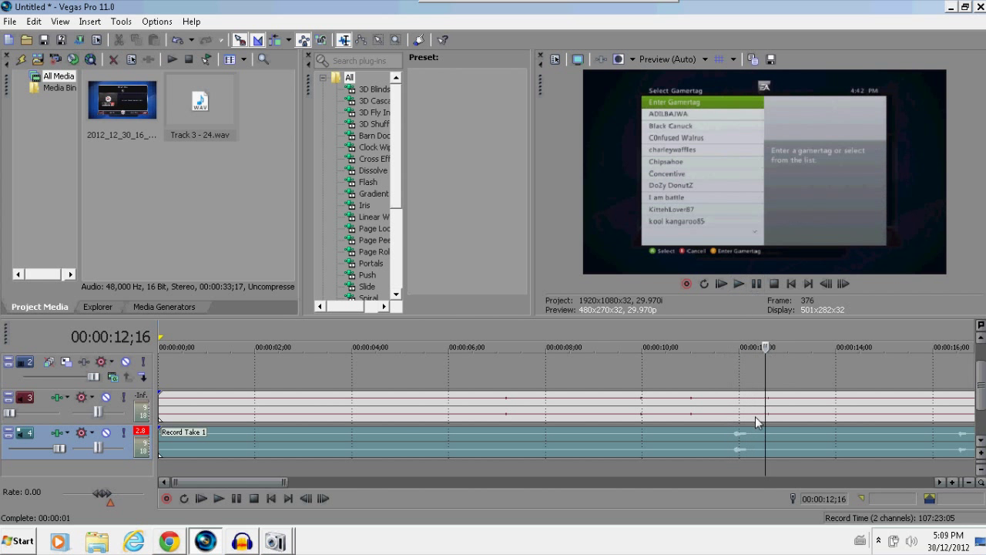
click(725, 446)
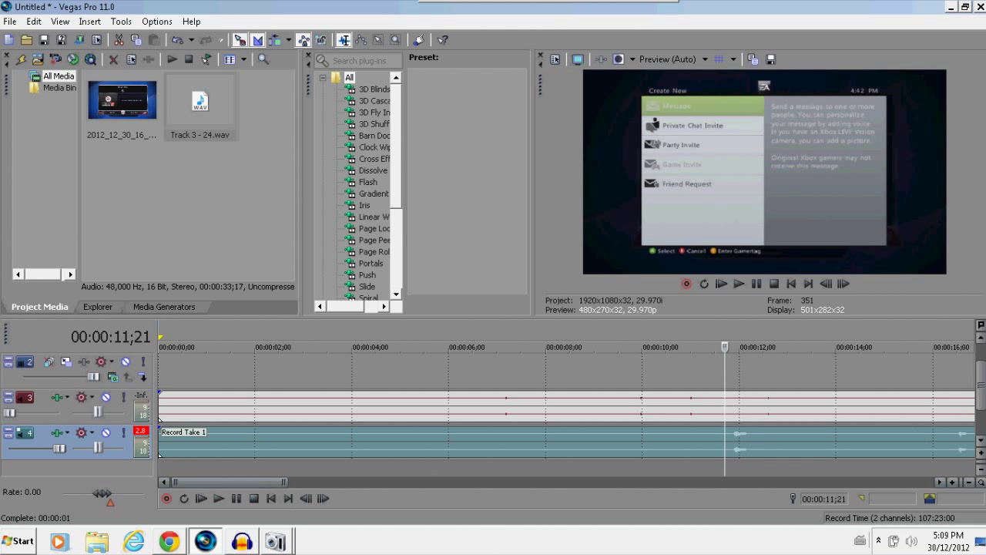
scroll(628, 447, up, 2)
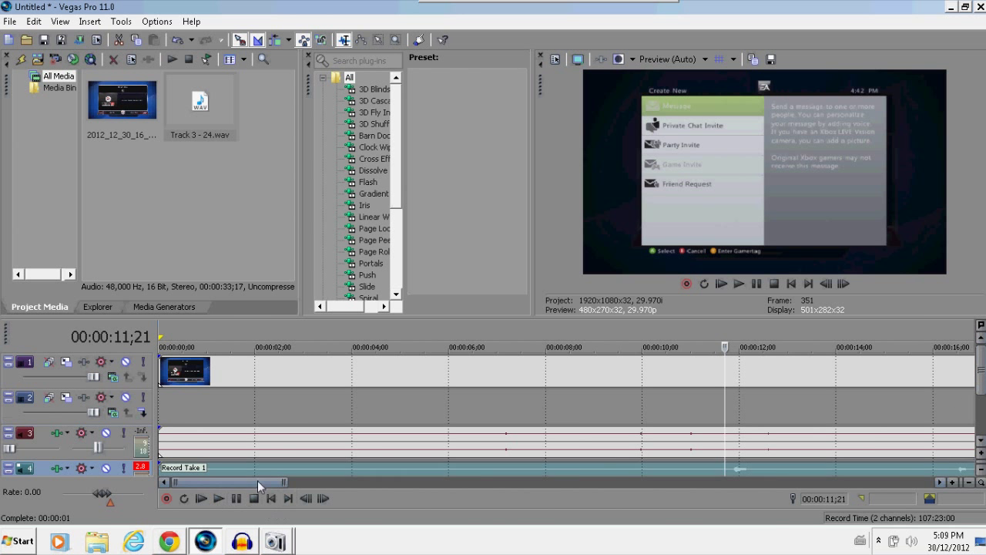
mouse_move(257, 481)
mouse_down()
mouse_move(330, 483)
mouse_move(258, 482)
mouse_up()
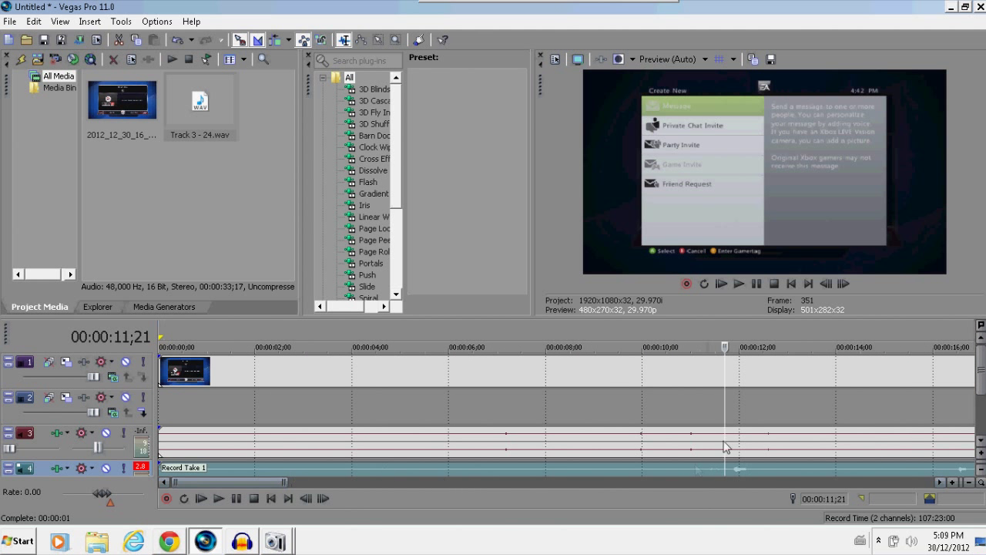
Step: Position the playhead at 00:00:11;26, where the recorded audio's first sound burst starts, and insert a timeline marker there
click(738, 470)
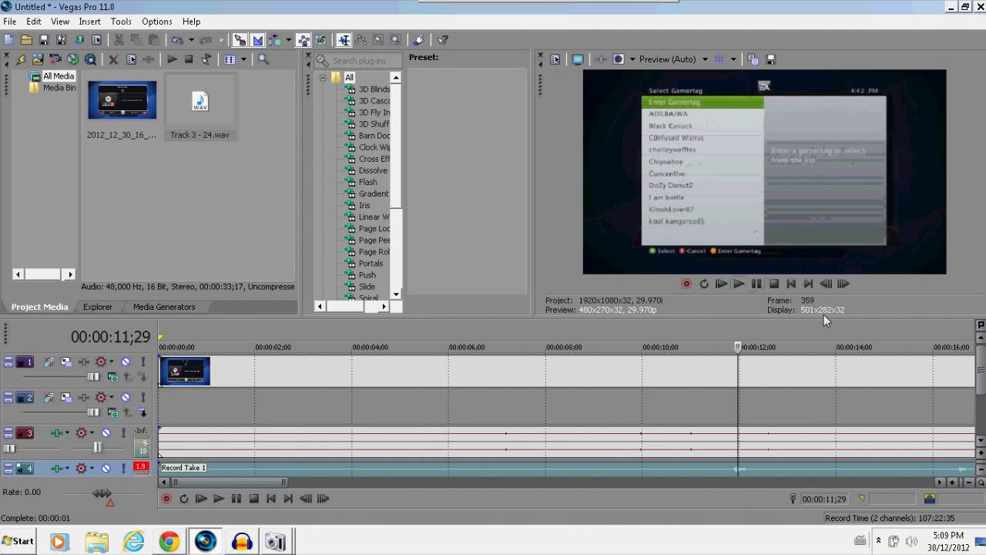
click(830, 286)
double_click(831, 286)
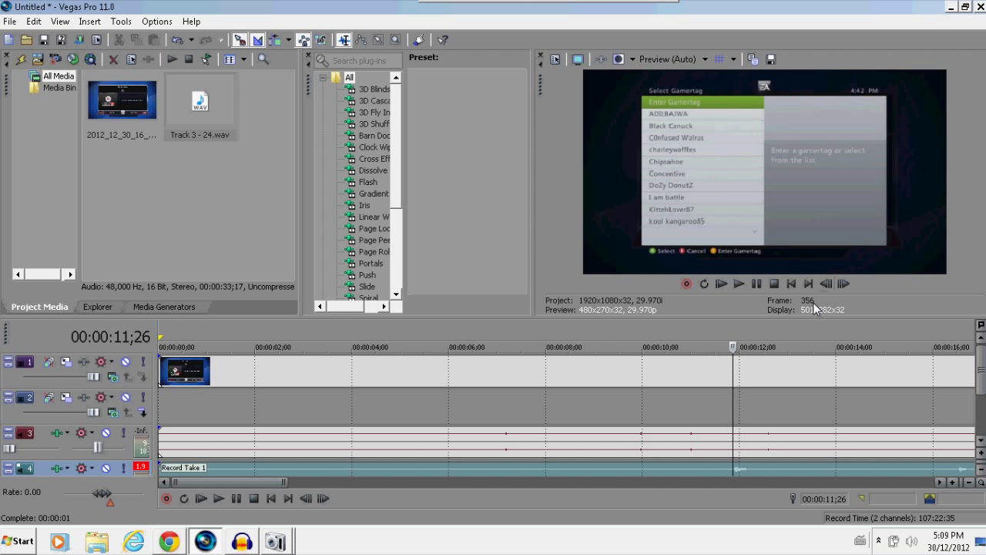
key(m)
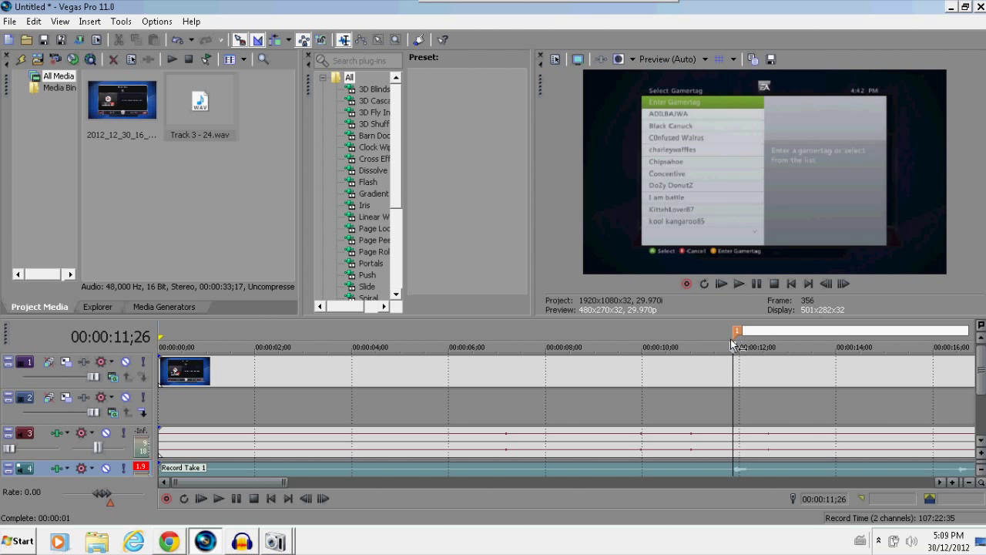
click(969, 481)
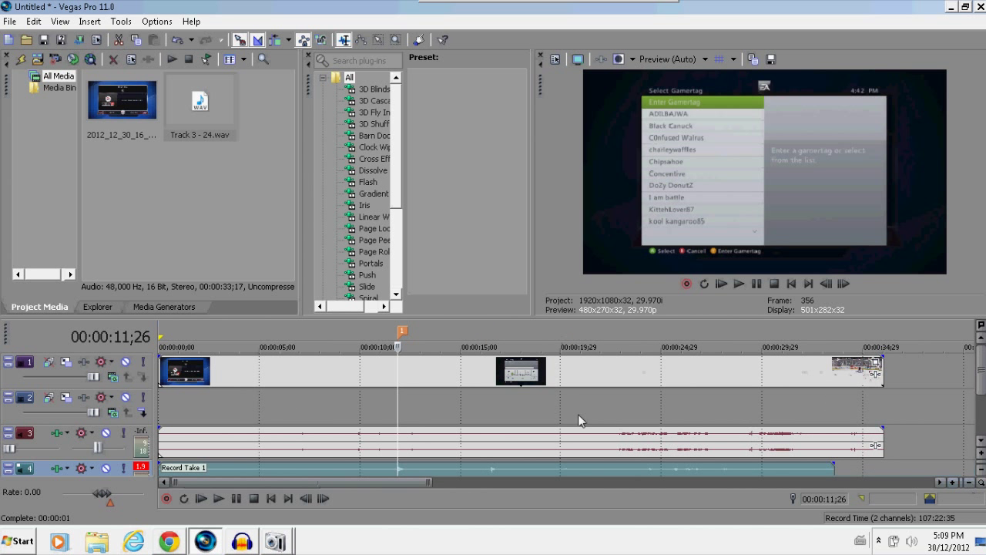
Step: Position the playhead at 00:00:16;14, the last frame before the letter A appears in the gamertag field
click(511, 374)
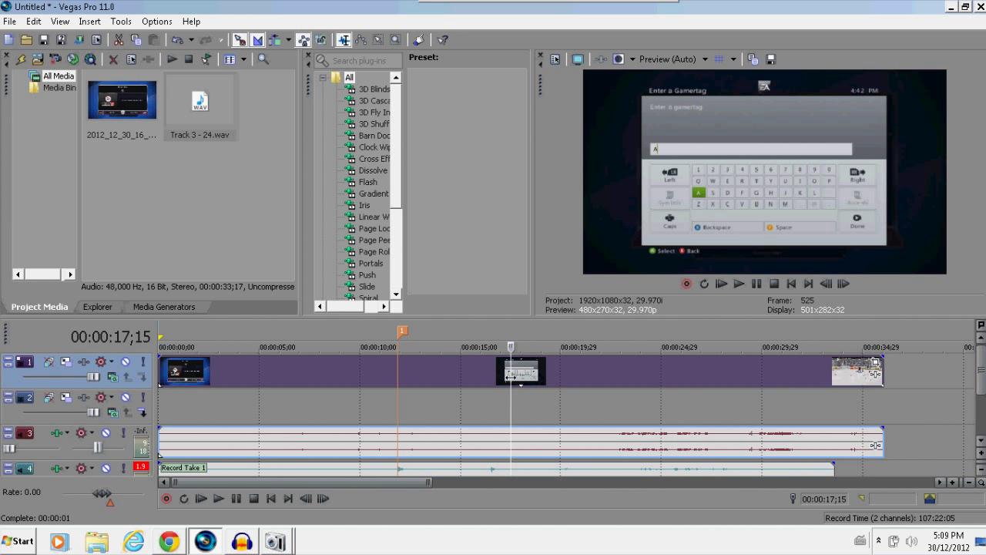
click(504, 374)
click(494, 375)
click(487, 376)
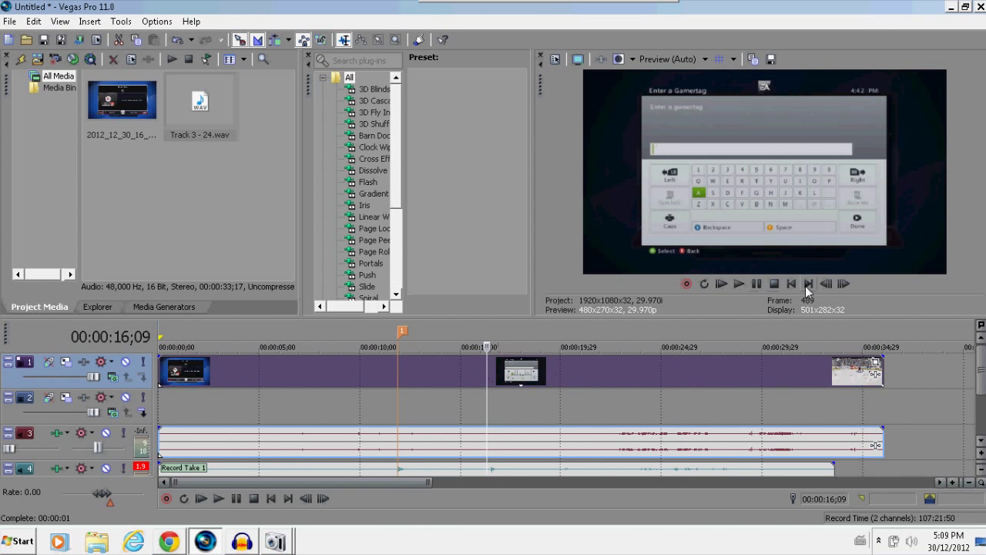
click(841, 283)
click(841, 283)
click(842, 282)
click(844, 283)
click(844, 283)
click(844, 283)
click(844, 284)
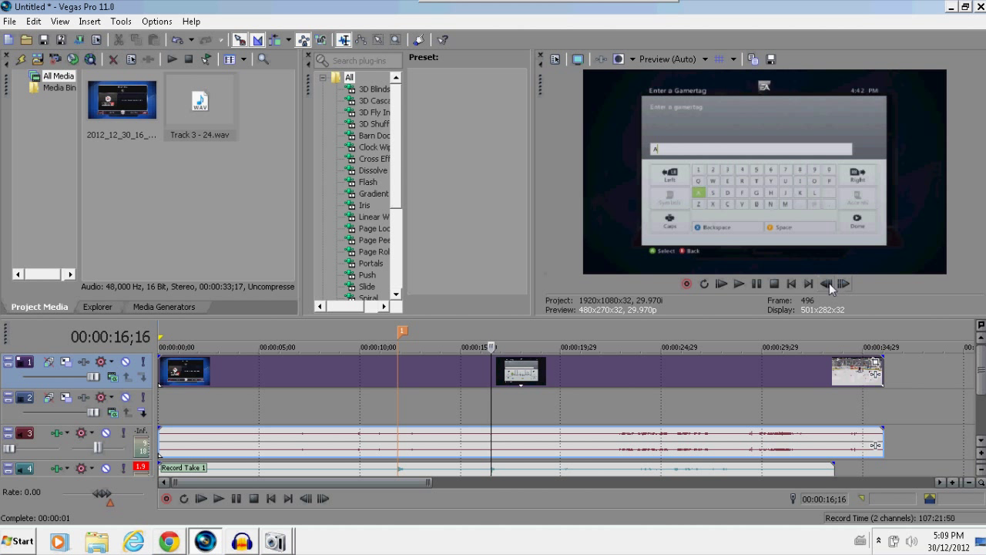
click(828, 284)
click(828, 284)
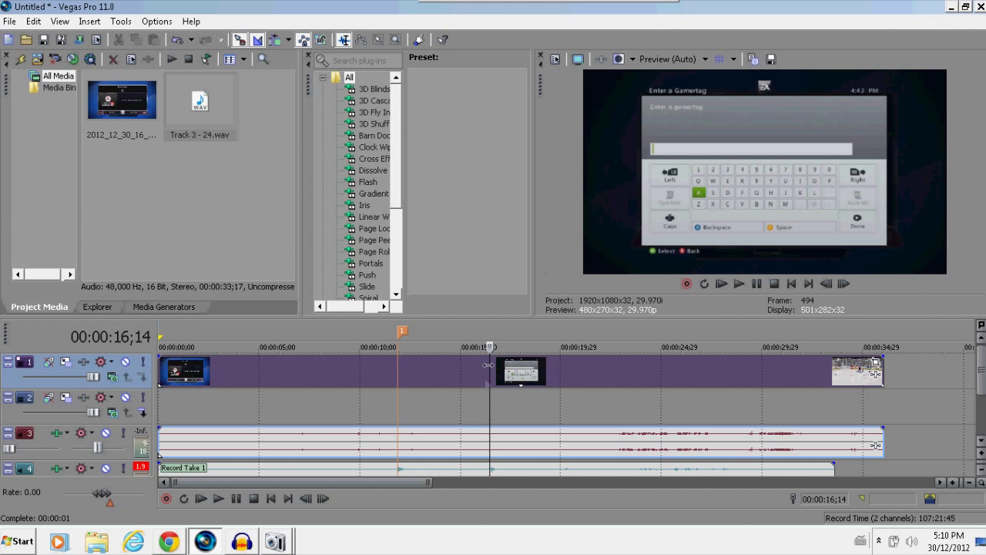
Step: Shift Record Take 1 so its first sound burst meets the letter A frame, and trim its start to 00:00:16;15
drag(433, 469, 524, 470)
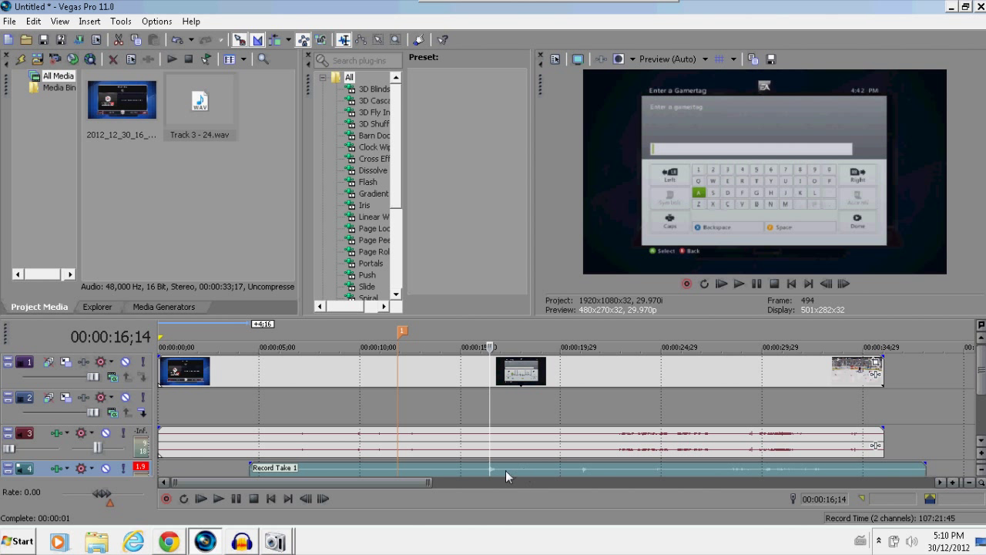
click(844, 284)
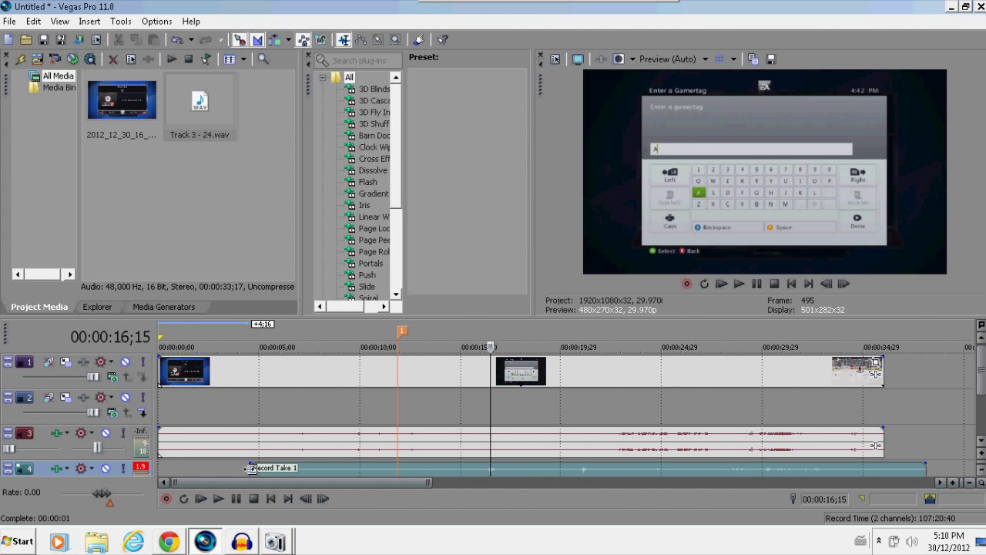
drag(254, 471, 253, 471)
drag(253, 471, 487, 482)
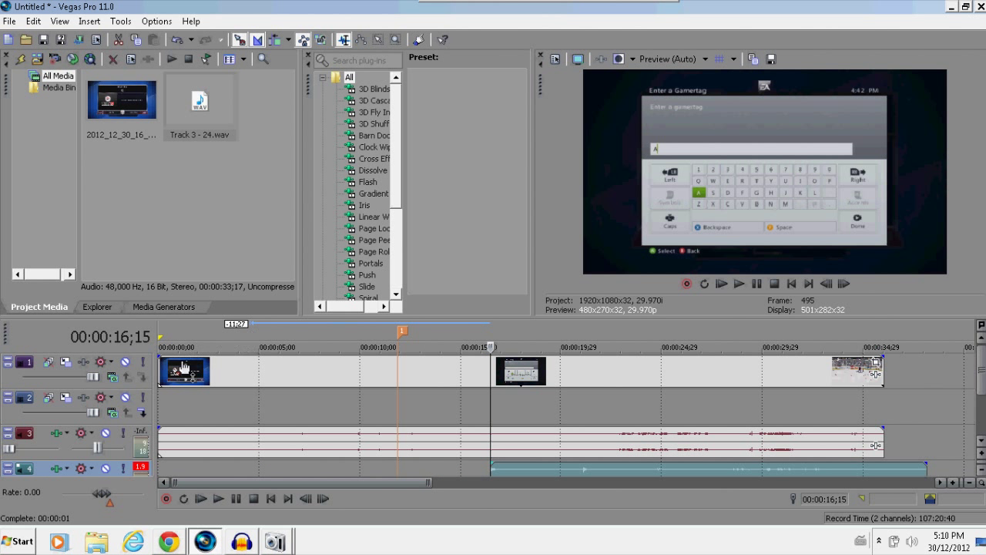
Step: Trim the gameplay clip's start to 00:00:16;15, and move both the clip and Record Take 1 to the beginning of the timeline
click(163, 373)
drag(163, 373, 218, 373)
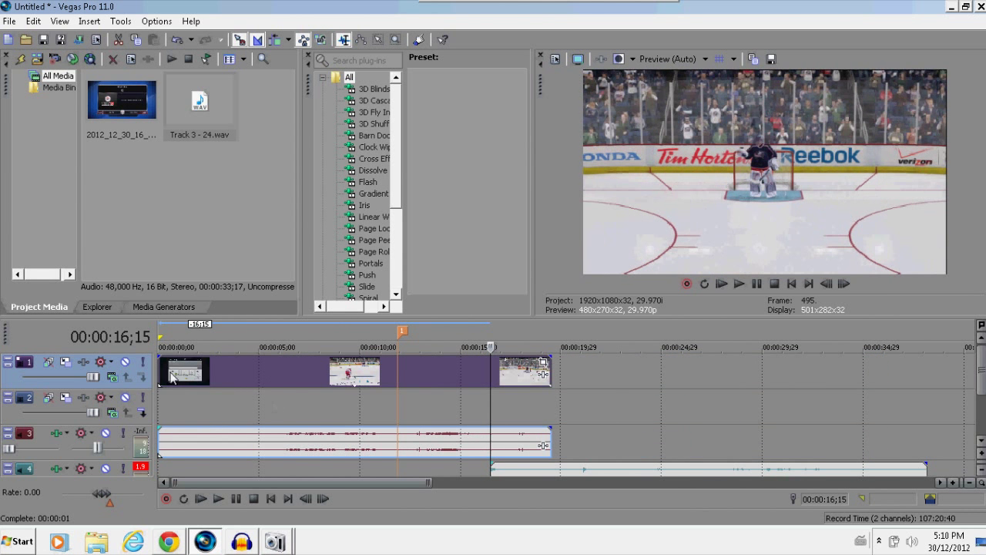
drag(623, 470, 247, 473)
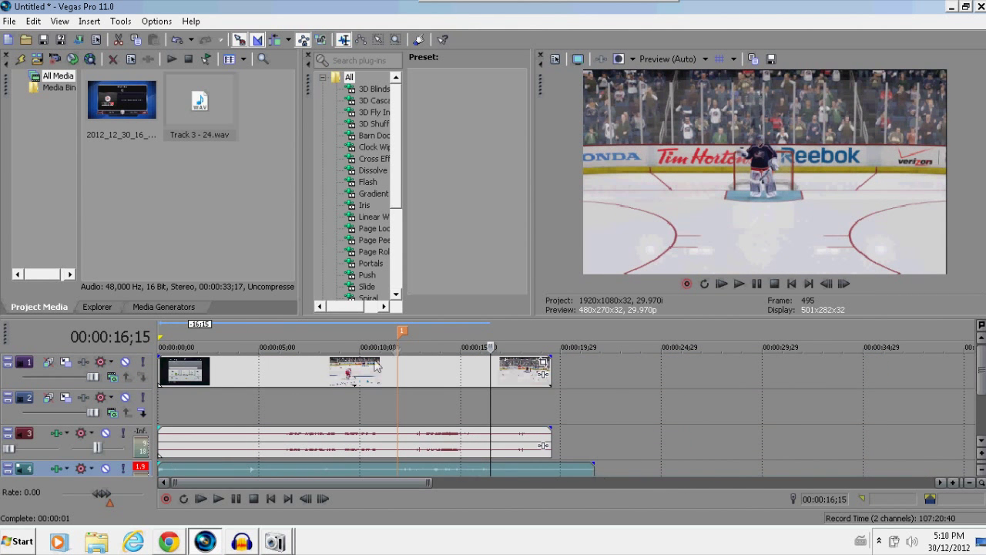
Step: Delete marker 1 from the timeline
click(420, 378)
drag(402, 333, 376, 337)
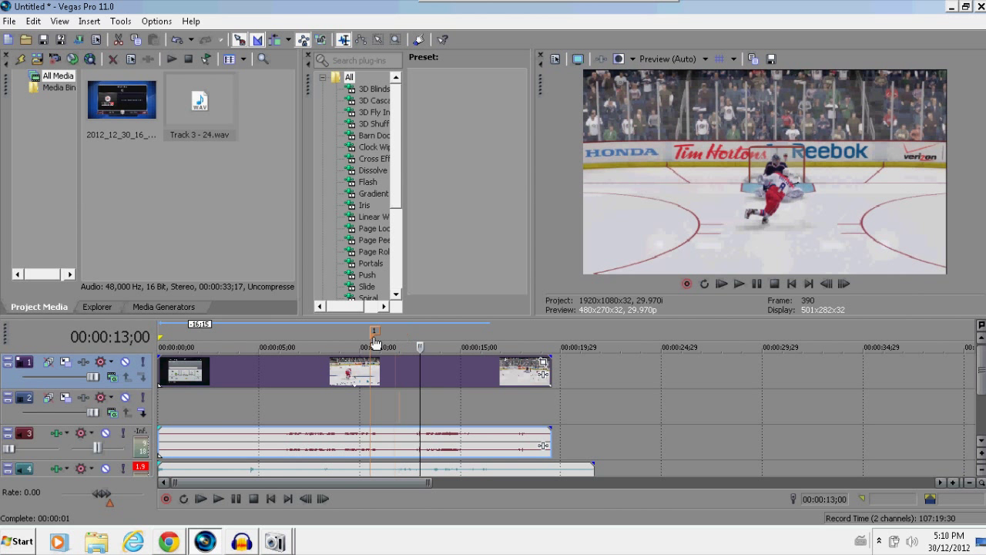
right_click(377, 336)
click(407, 380)
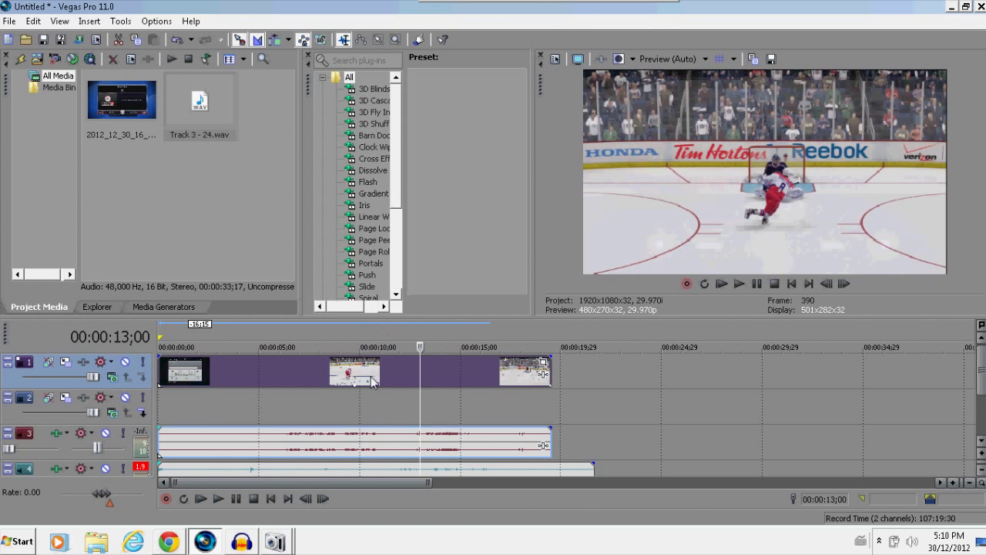
Step: Play the aligned footage and Record Take 1 from about 00:00:07 to 00:00:17 to check their synchronisation
click(327, 384)
click(308, 383)
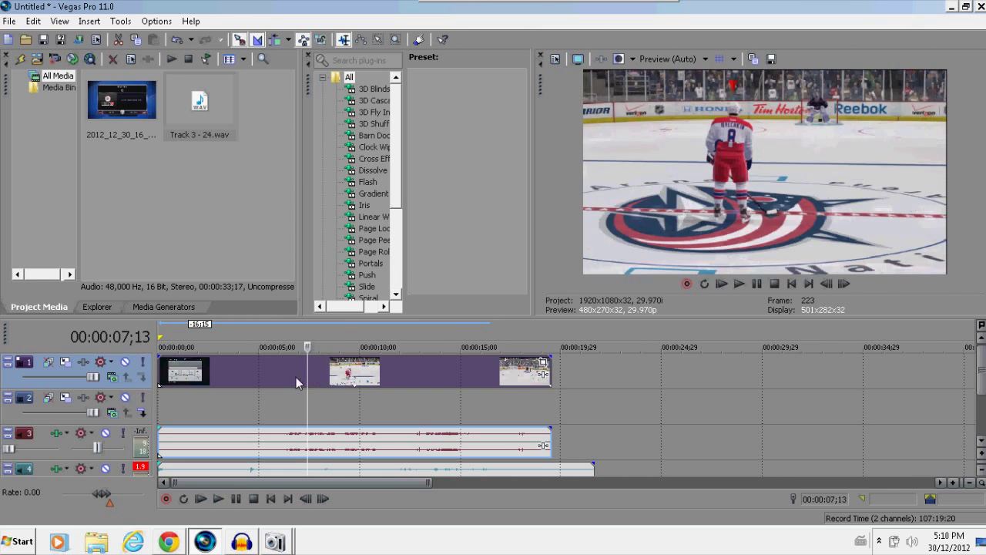
click(296, 377)
click(740, 285)
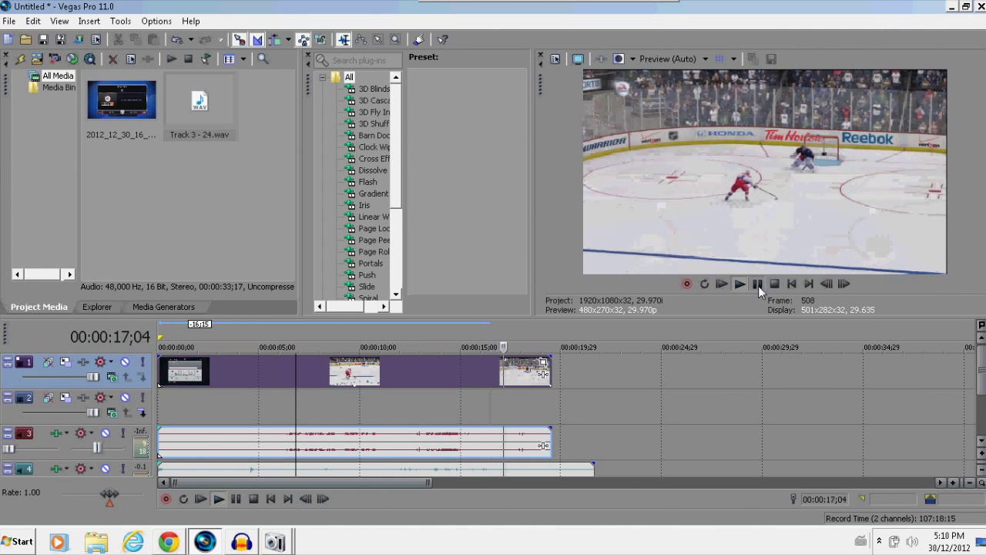
click(758, 286)
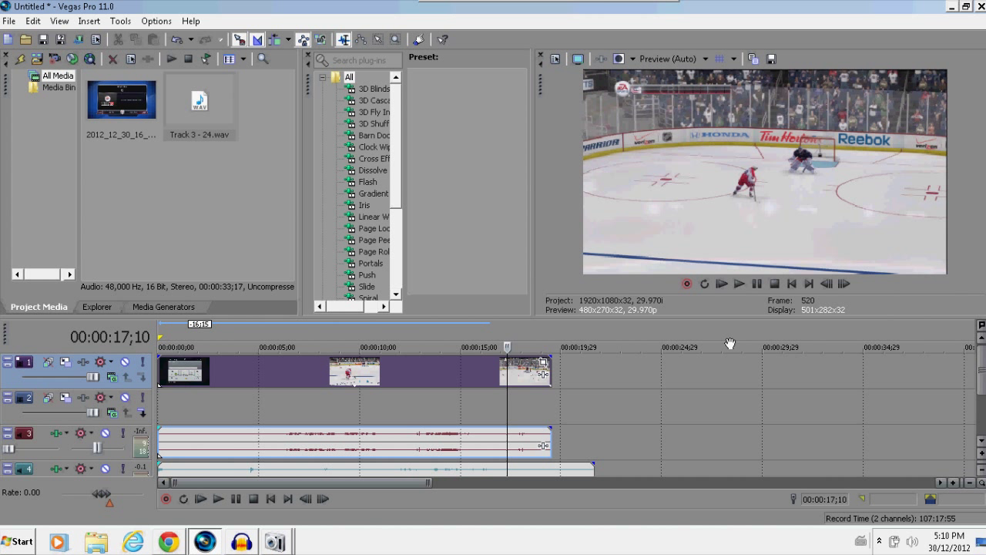
Step: Step frame by frame from the timeline start to 00:00:00;05 to examine the letter A sync point
click(161, 469)
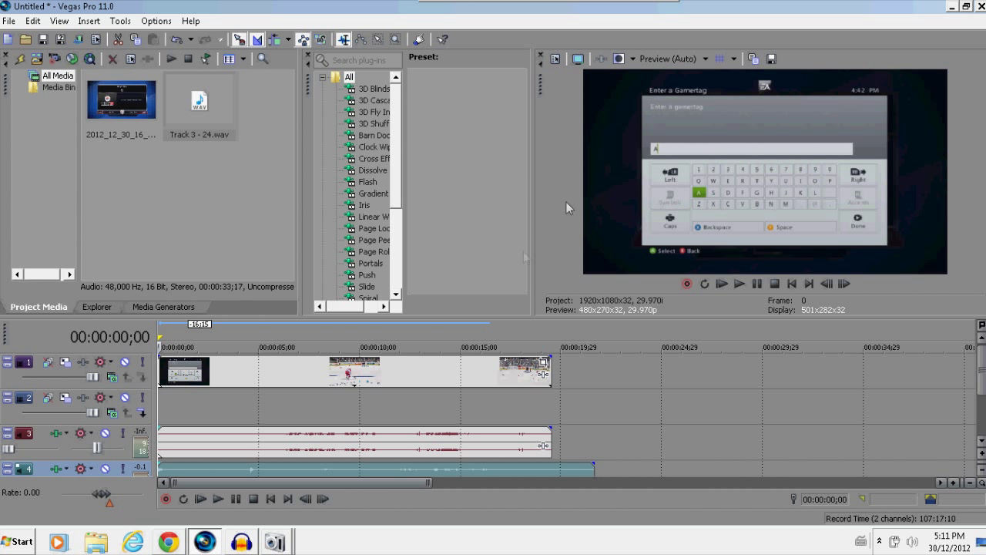
click(845, 285)
click(845, 285)
click(846, 284)
click(845, 285)
click(846, 284)
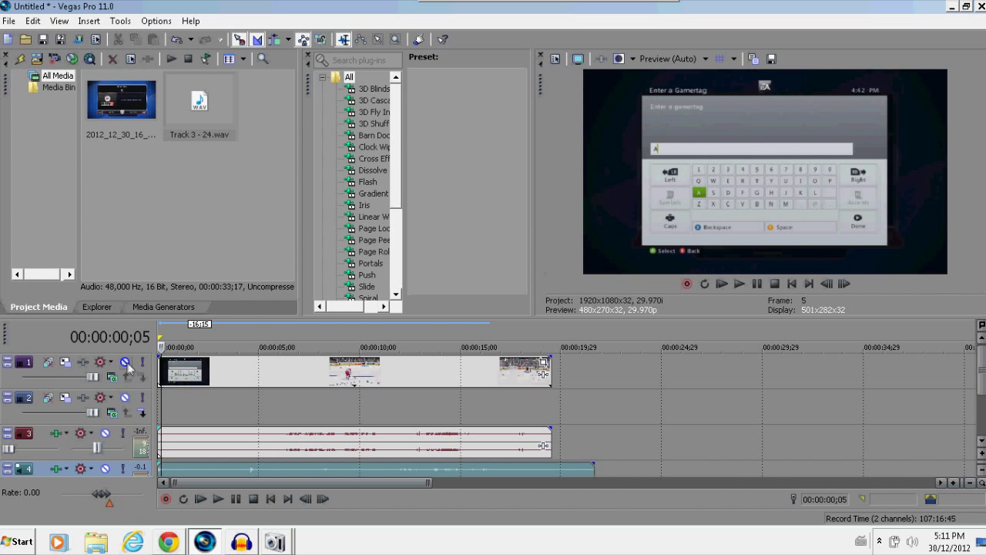
Step: Trim the starts of the gameplay clip and Record Take 1 to 00:00:07;09, where the player stands at centre ice
click(162, 371)
click(241, 370)
click(295, 375)
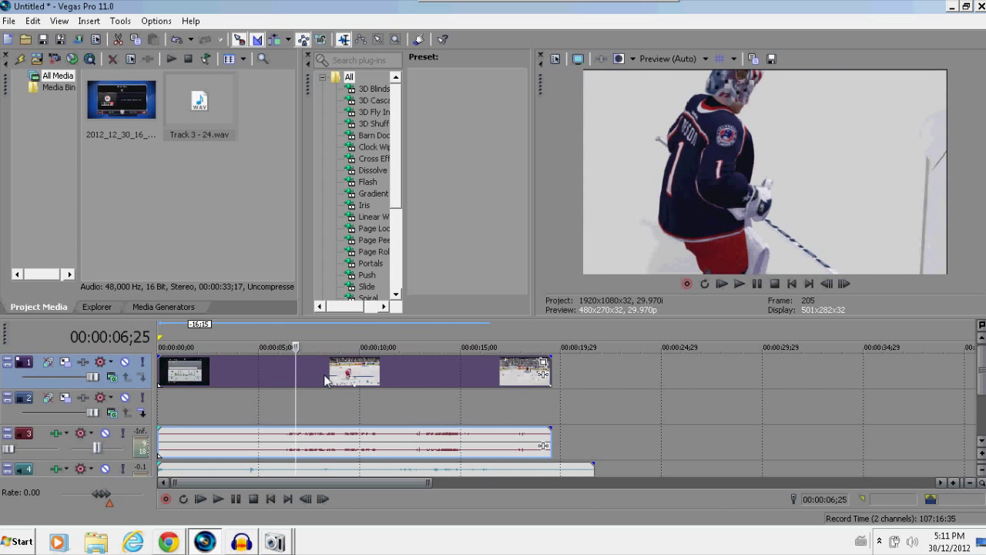
click(324, 377)
click(304, 380)
drag(158, 374, 308, 378)
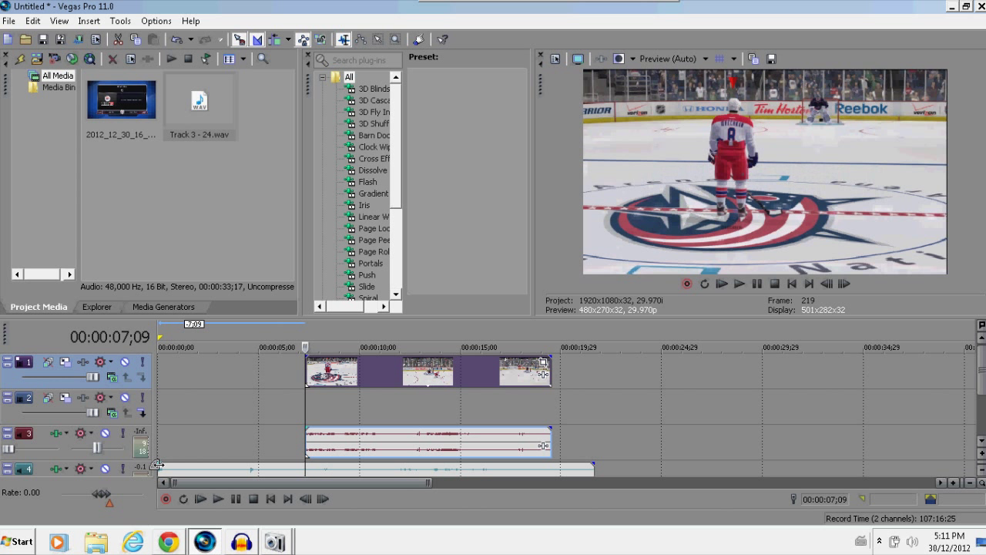
drag(158, 468, 307, 474)
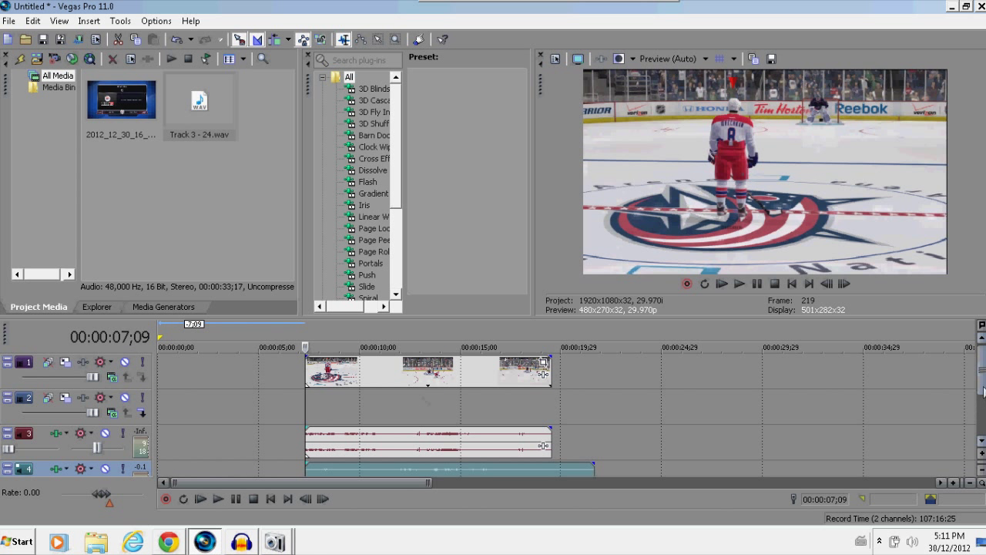
mouse_move(982, 389)
mouse_down()
mouse_move(982, 423)
mouse_move(983, 386)
mouse_up()
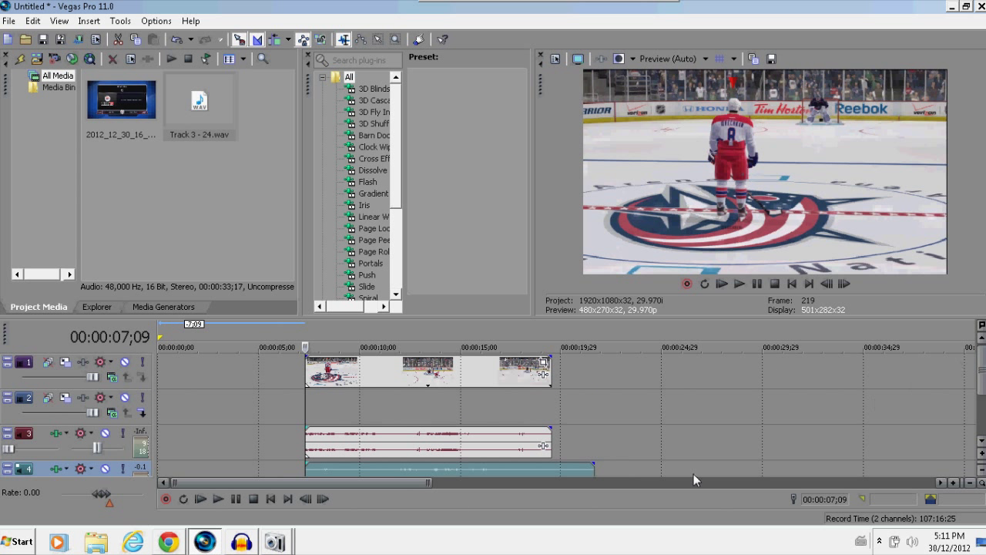